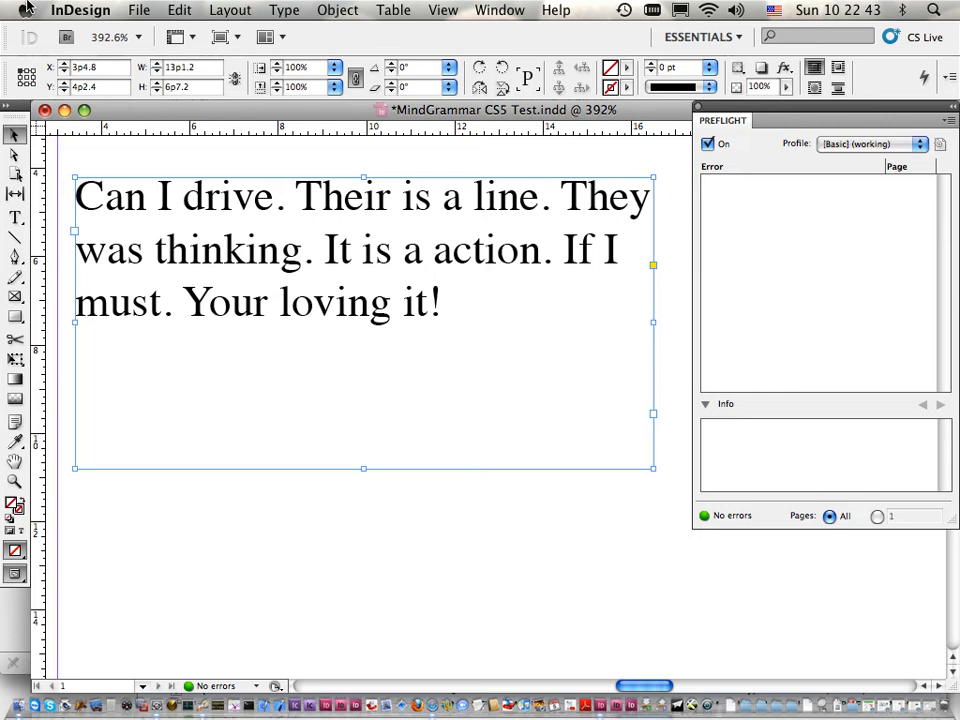
Step: Add an extra "s" to "is" in the first line to test spell checking, and remove it again
left_click(15, 217)
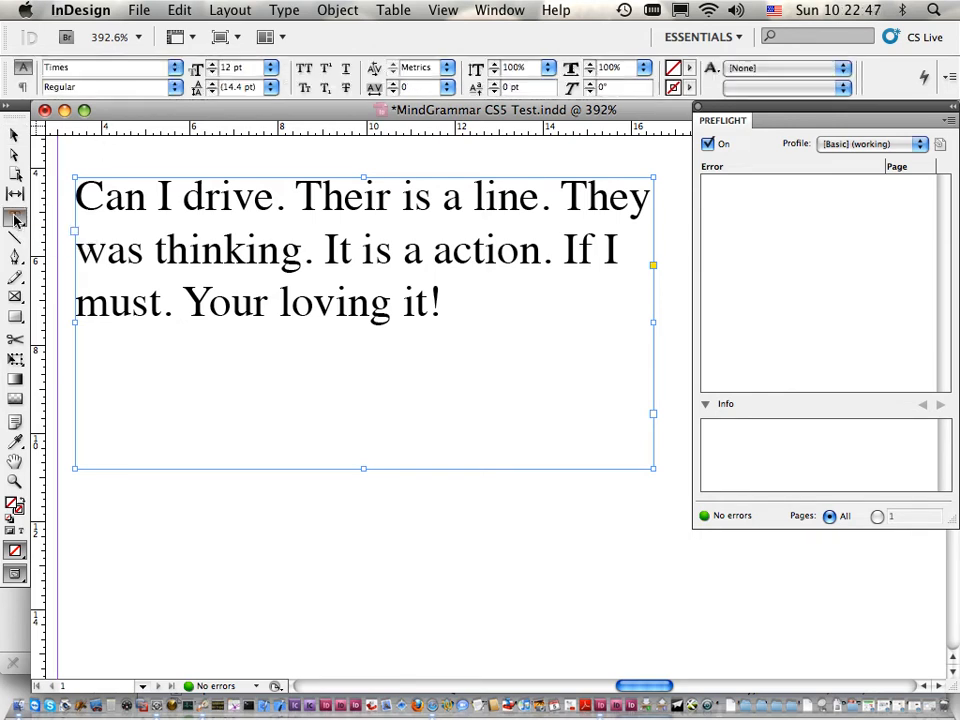
left_click(430, 195)
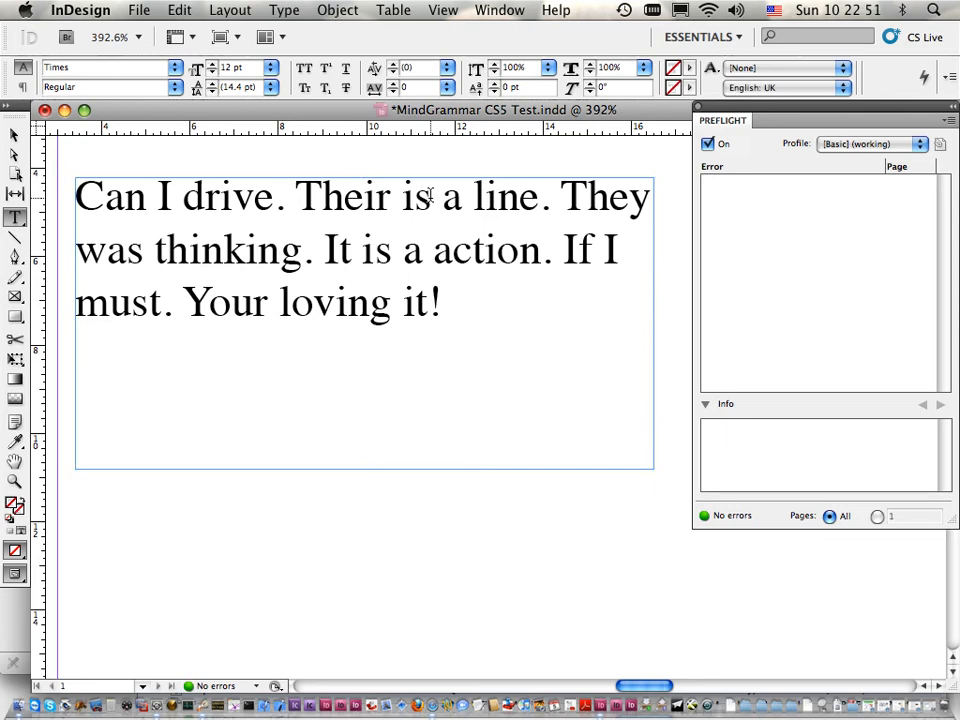
type("s")
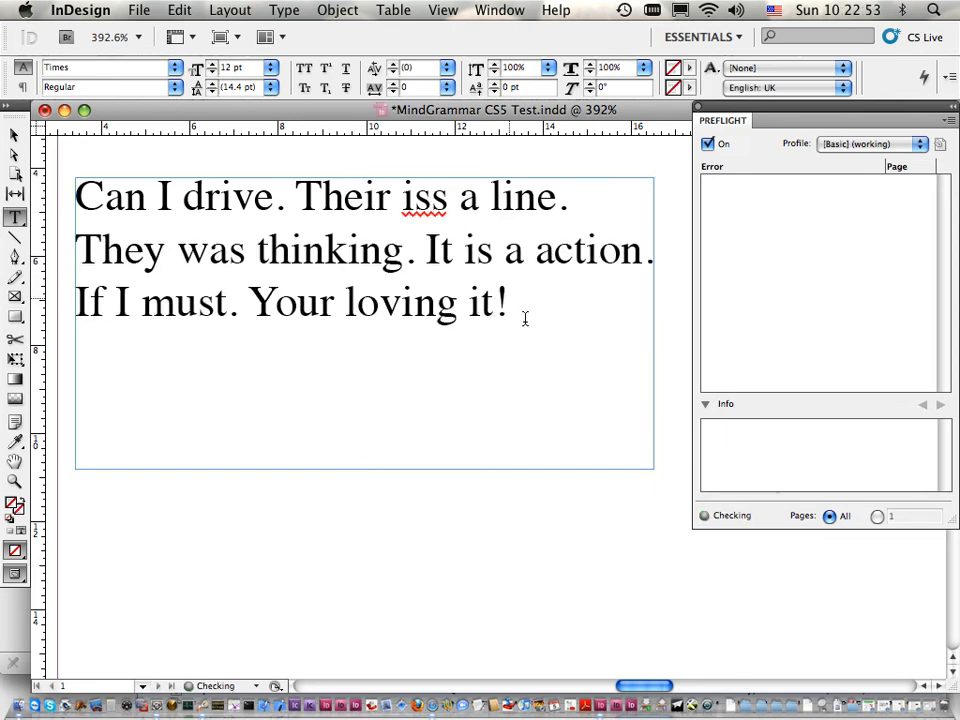
key("BackSpace")
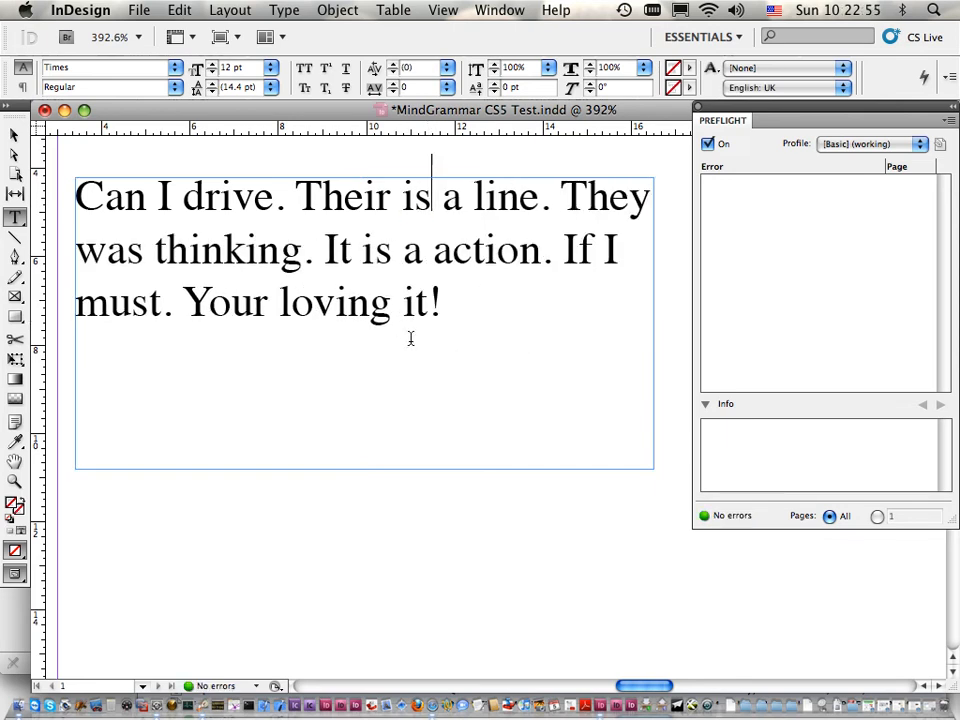
left_click(460, 357)
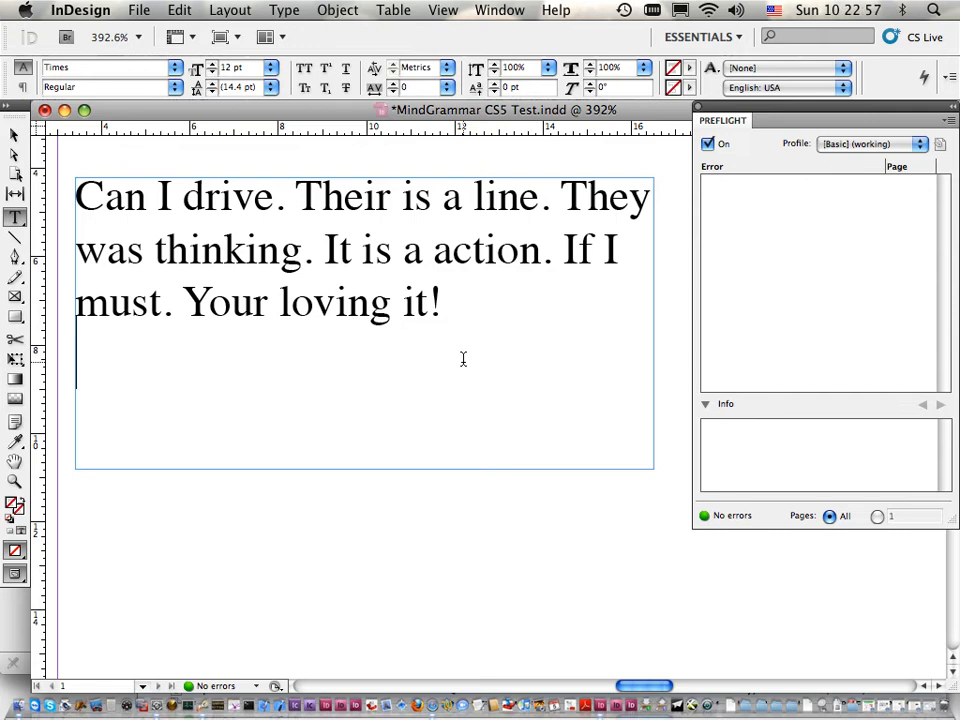
Step: Enable dynamic grammar checking in the MindGrammar preferences
left_click(84, 9)
mouse_move(105, 87)
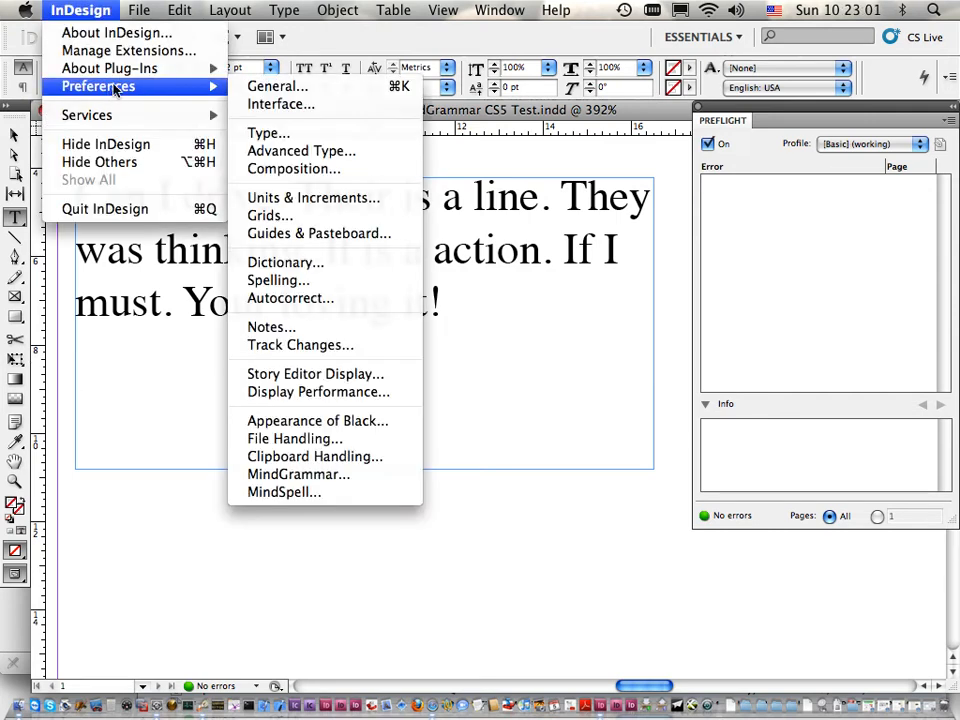
left_click(299, 475)
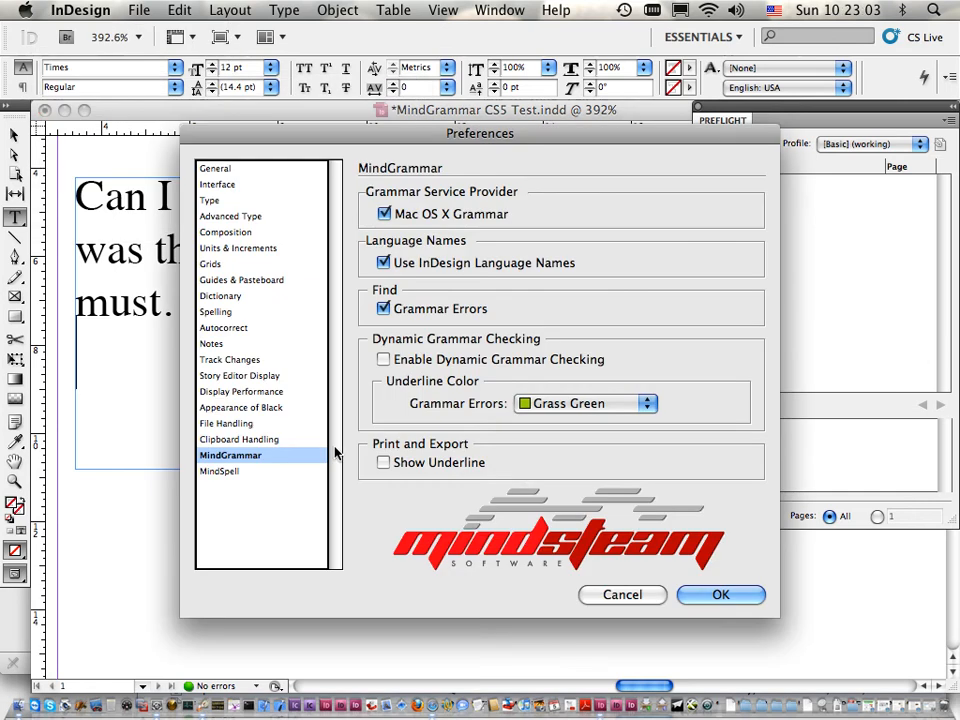
left_click(384, 360)
left_click(737, 594)
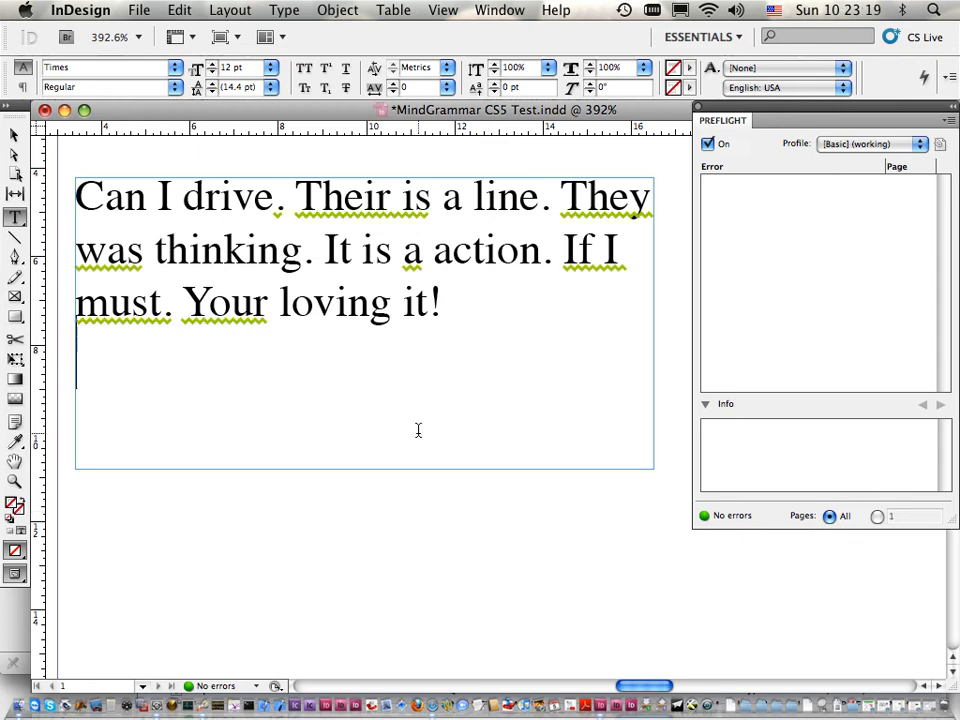
Step: View the grammar suggestions for the underlined "Their is" and dismiss them without applying any
left_click(355, 197)
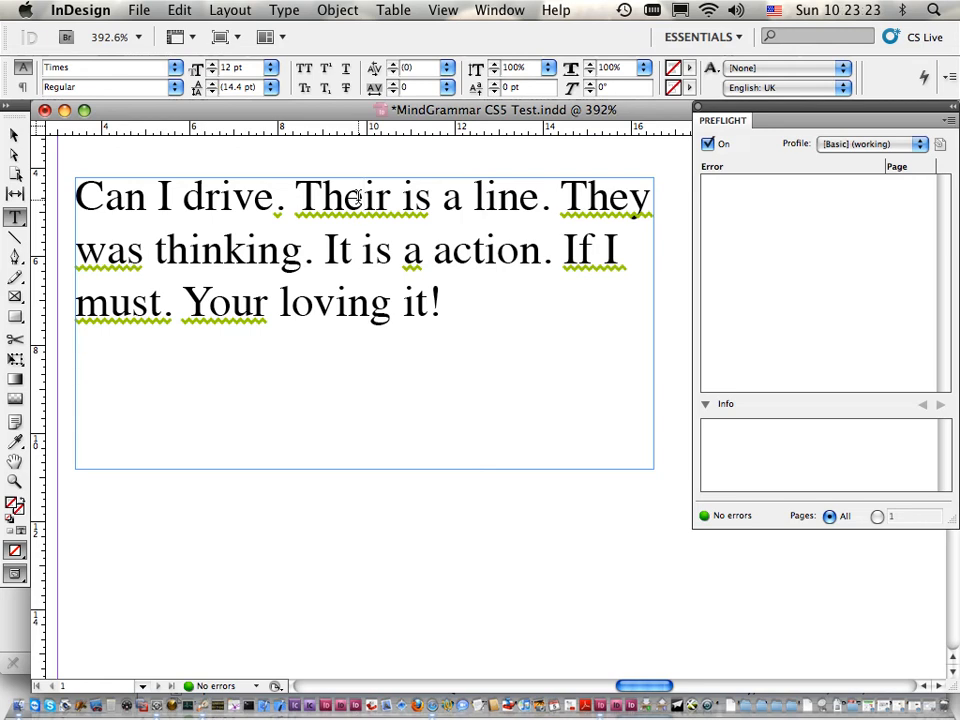
right_click(359, 201)
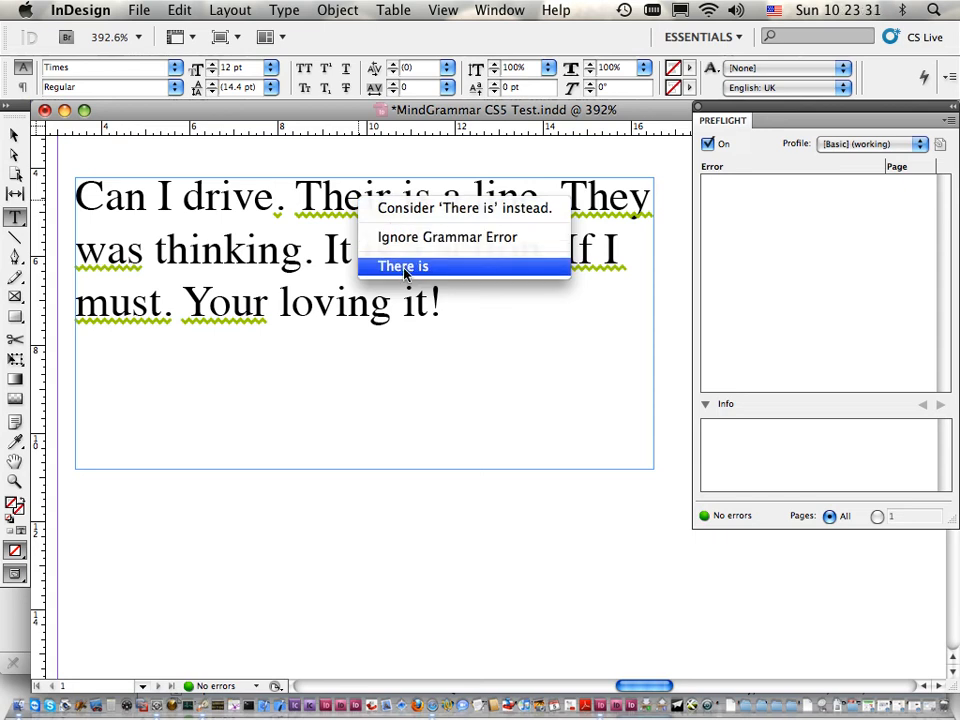
left_click(329, 199)
left_click(469, 377)
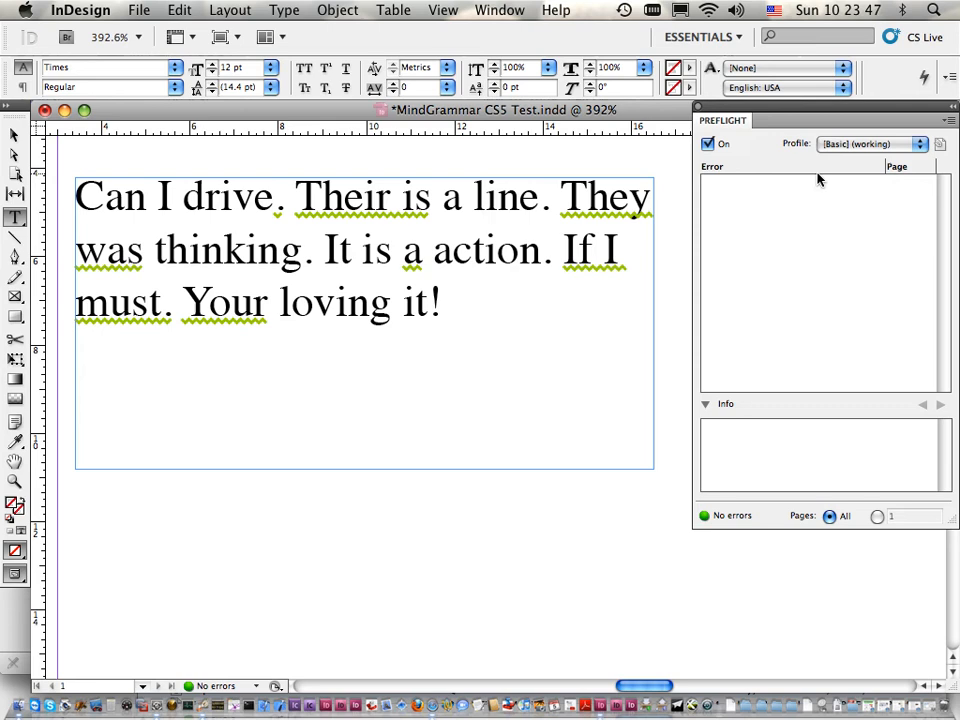
Step: Inspect the MindGrammar Pro preflight profile definition, keeping its grammar errors check enabled
left_click(954, 121)
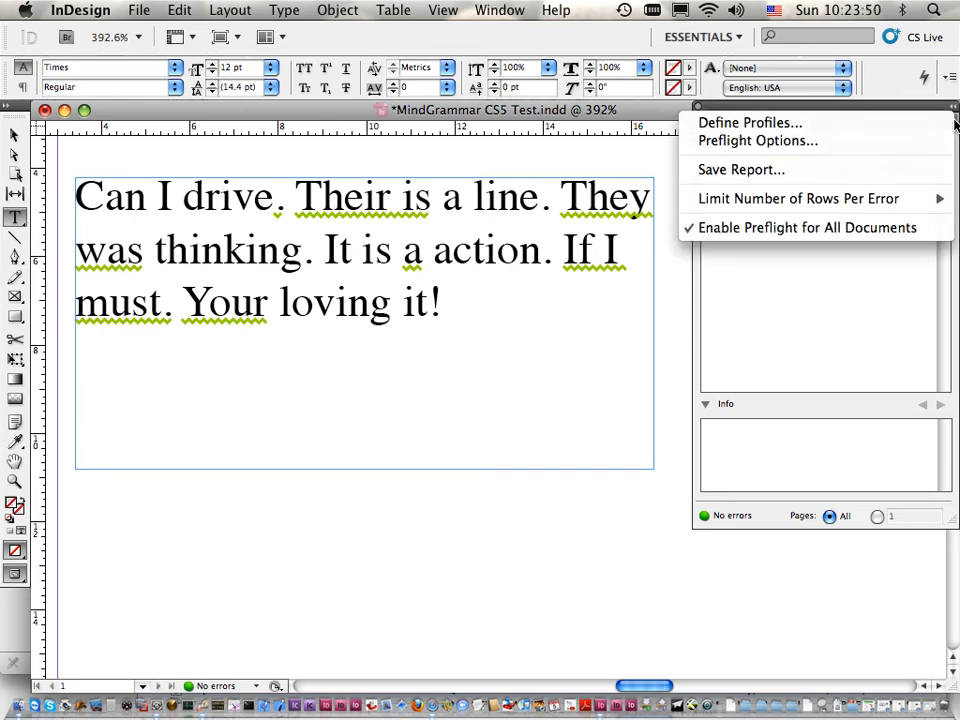
left_click(750, 122)
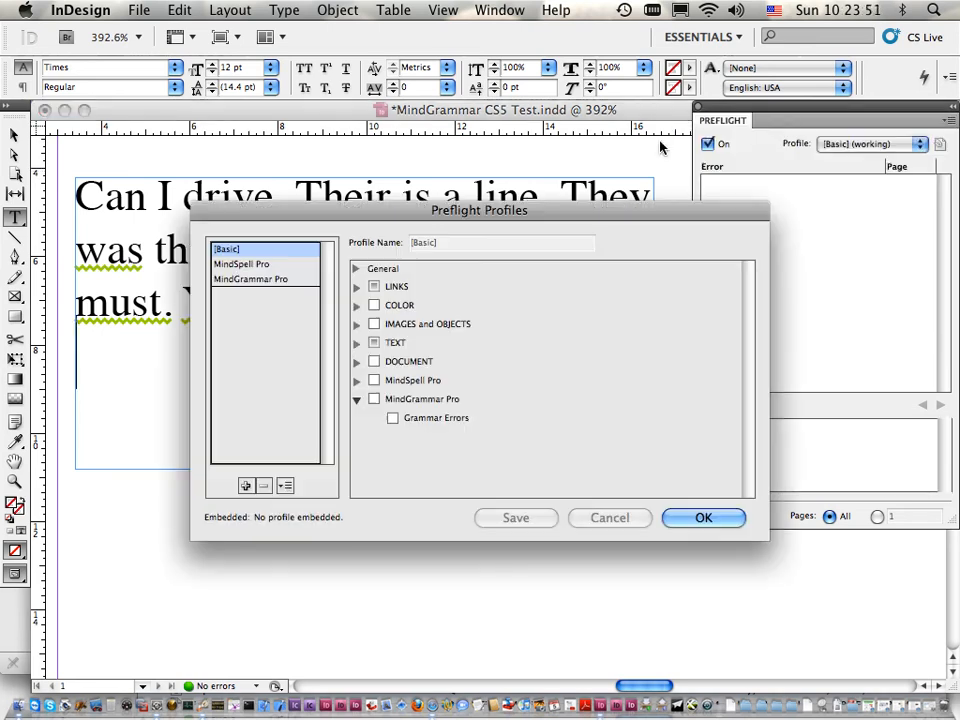
left_click(243, 280)
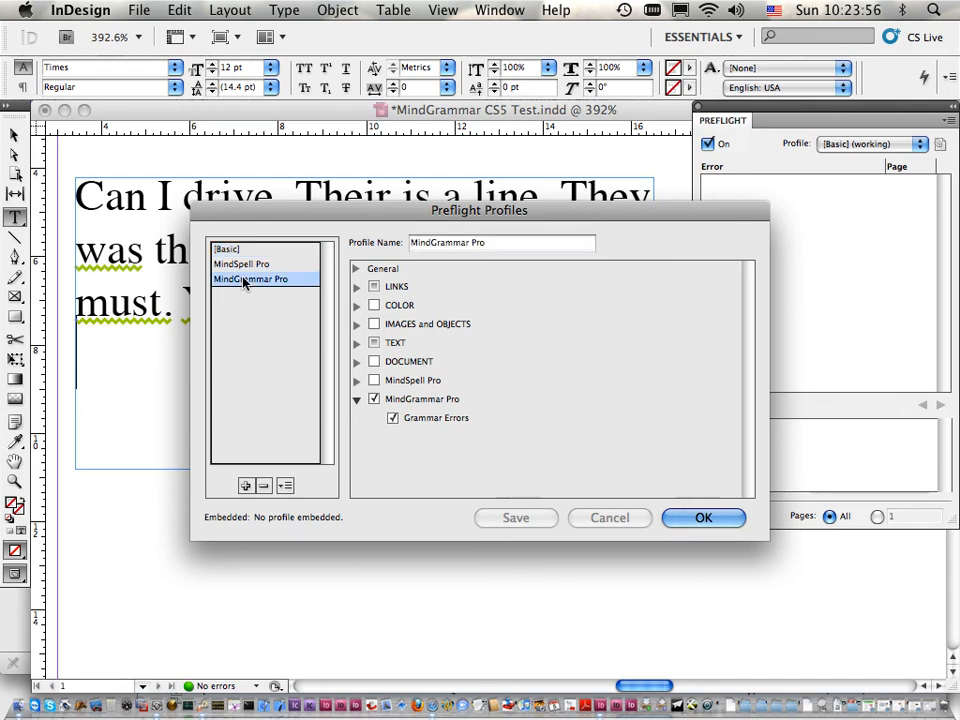
left_click(374, 399)
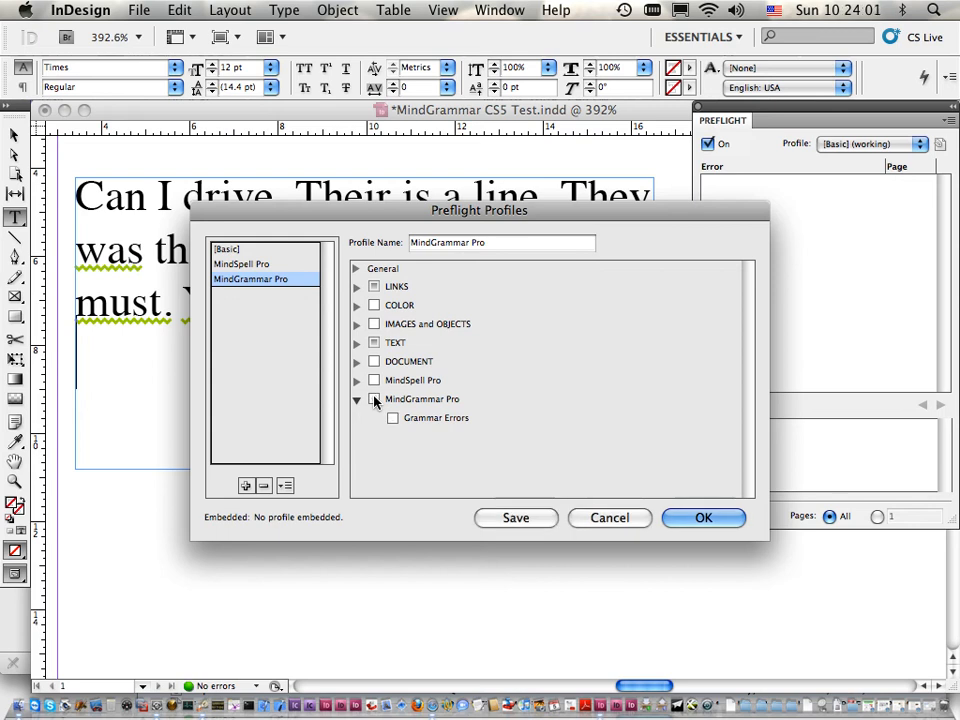
left_click(374, 399)
left_click(705, 518)
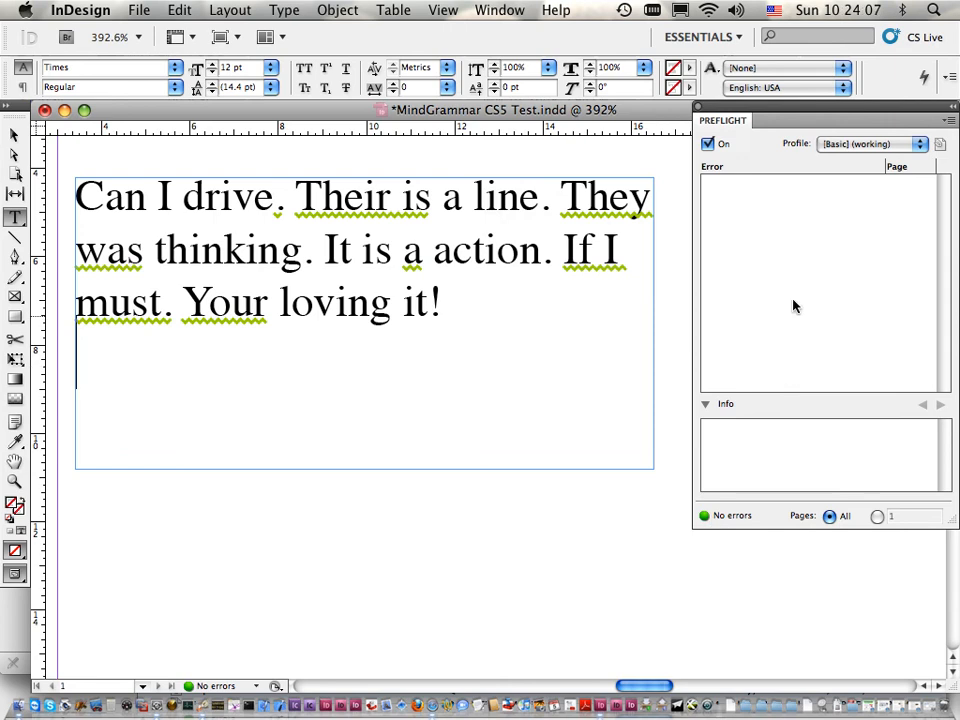
Step: Switch the document's preflight profile to MindGrammar Pro
left_click(855, 144)
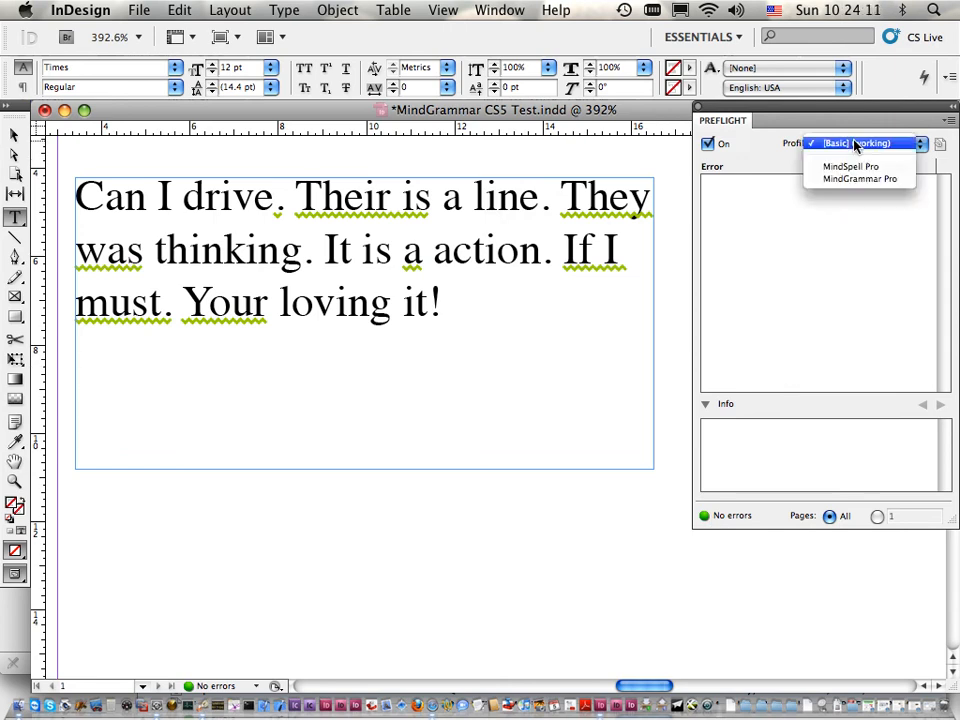
left_click(772, 150)
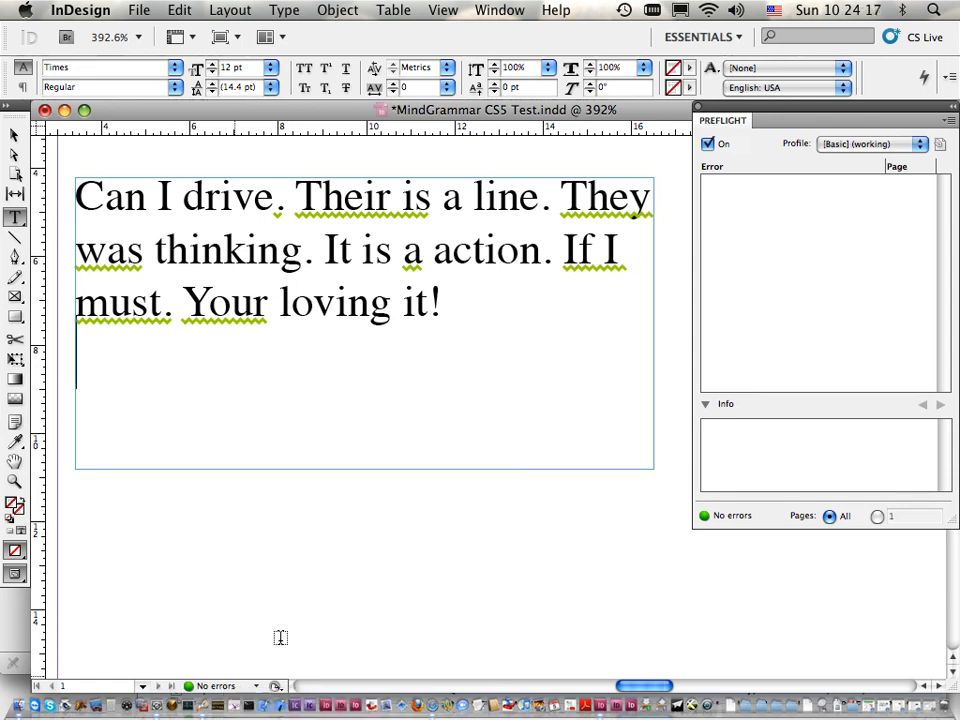
left_click(858, 144)
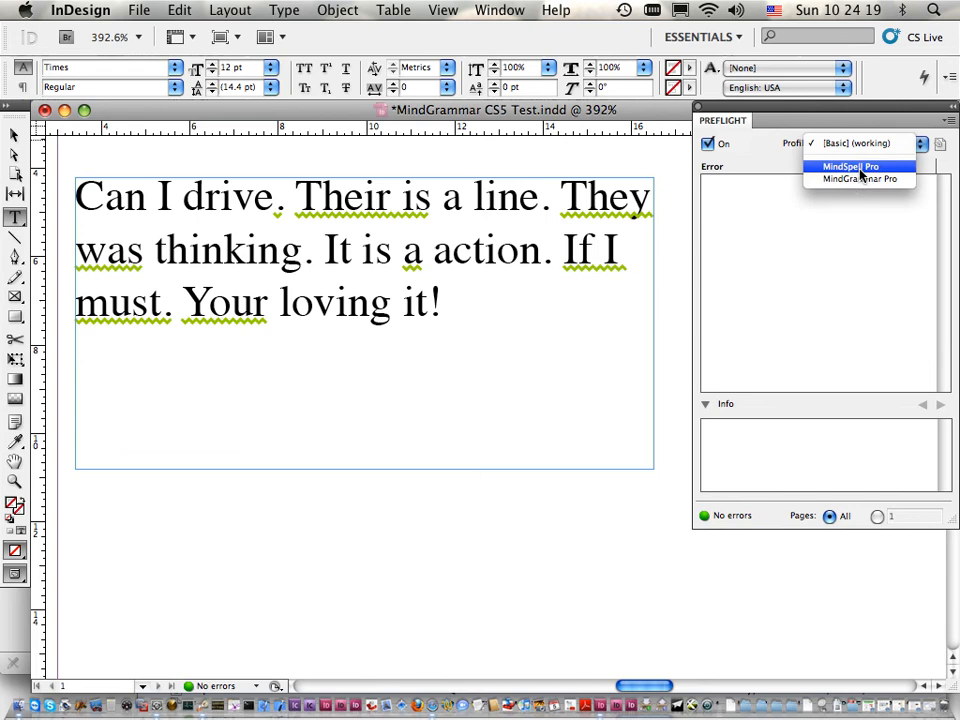
left_click(859, 178)
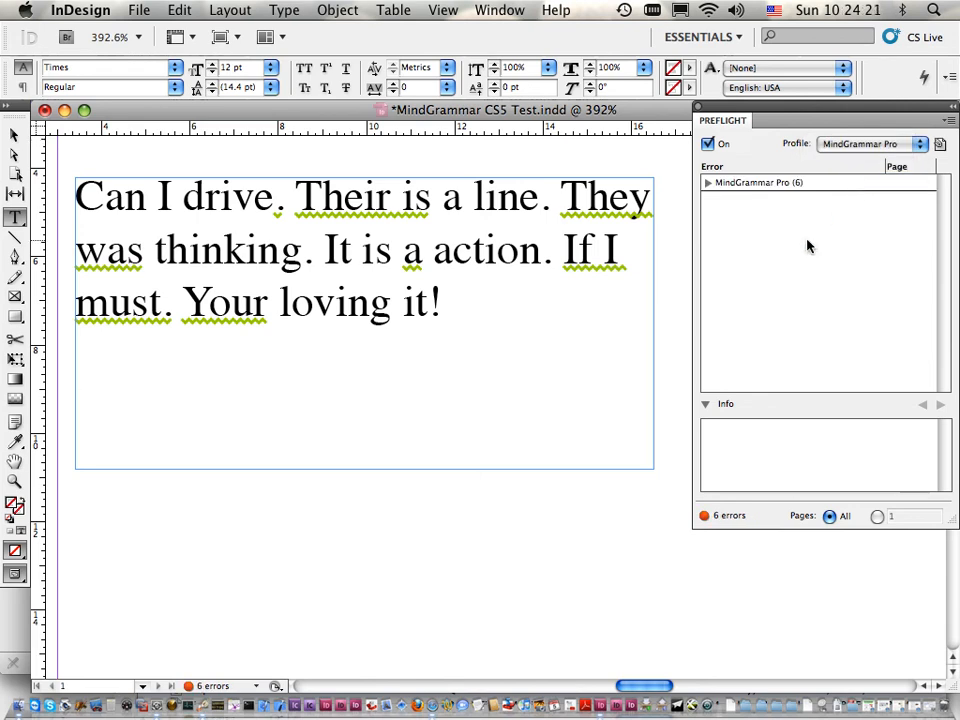
Step: Expand the list of preflight grammar errors and view the details of the "." and "Their is" entries
left_click(708, 184)
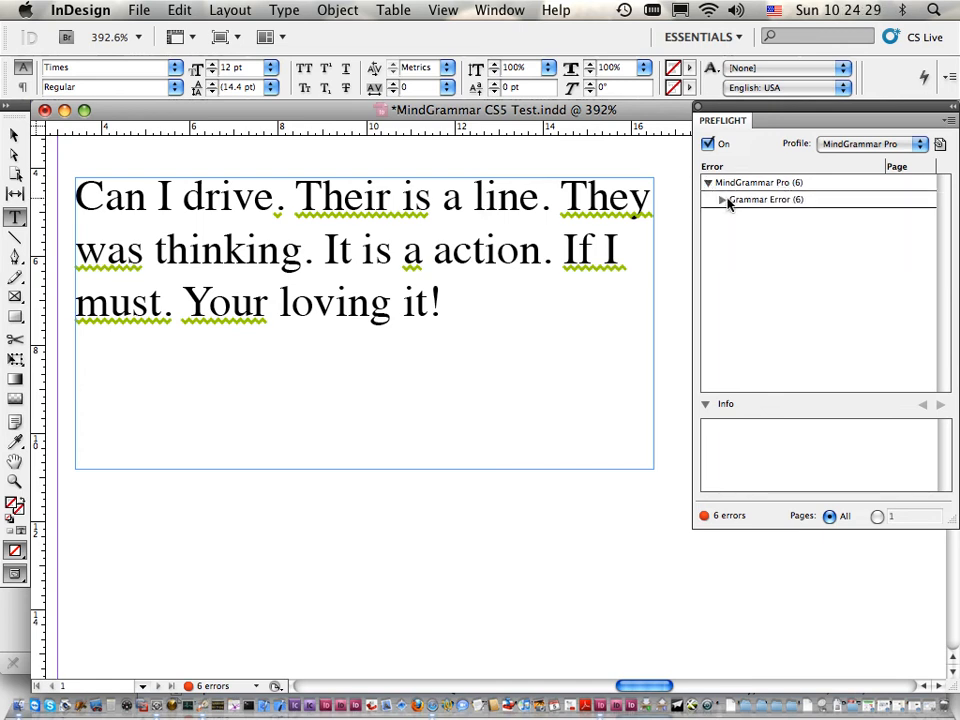
left_click(722, 201)
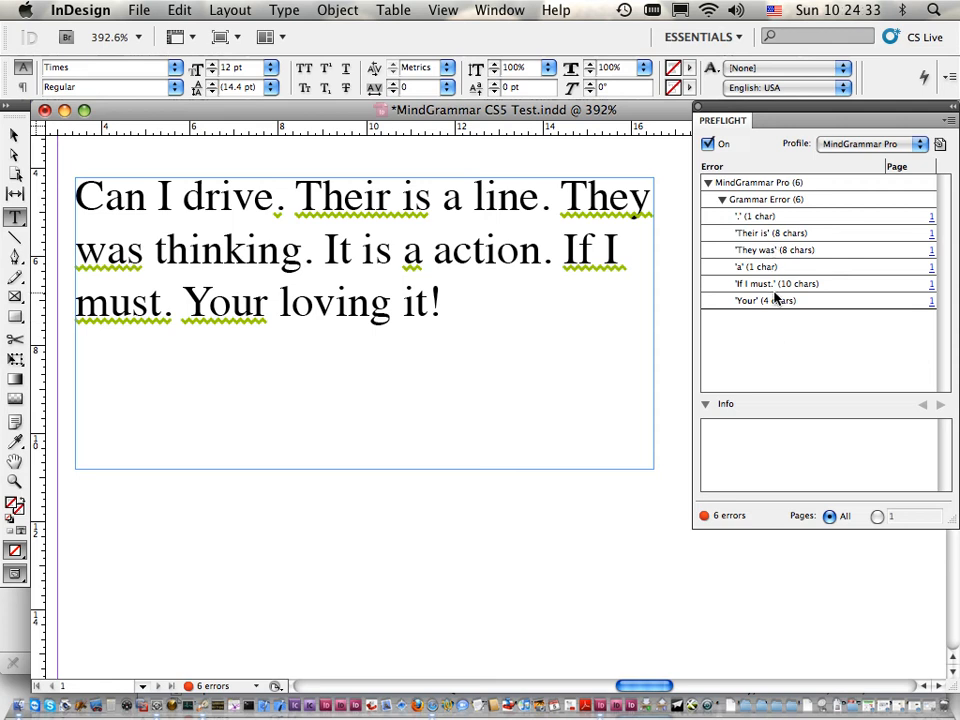
left_click(763, 218)
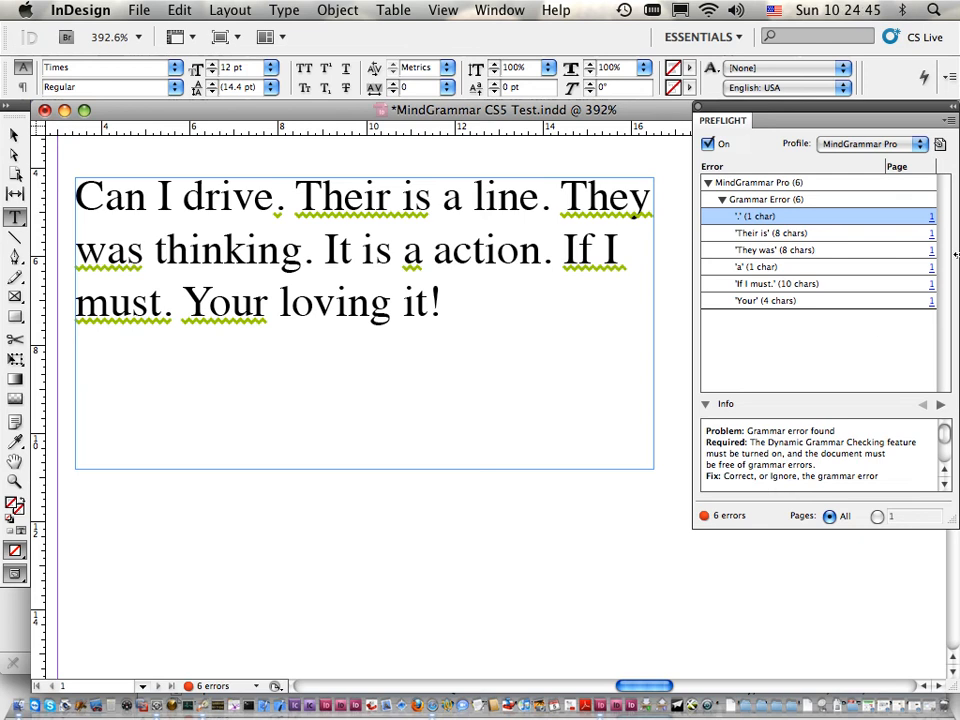
left_click(775, 234)
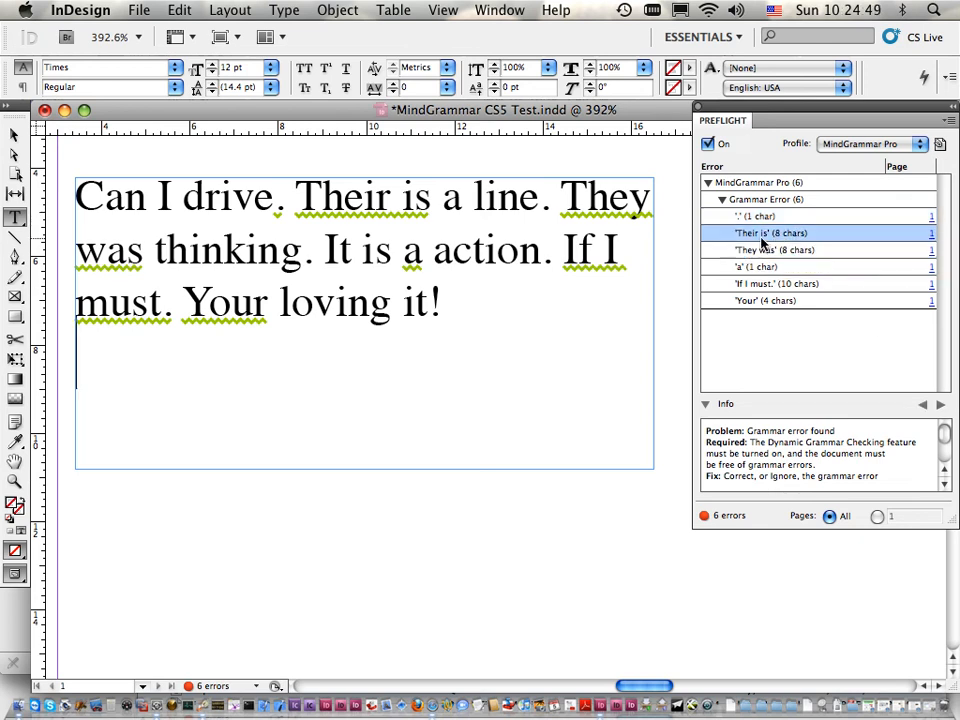
Step: Select the "Their is" error in the document from its preflight entry and replace it with the suggestion "There is"
left_click(931, 238)
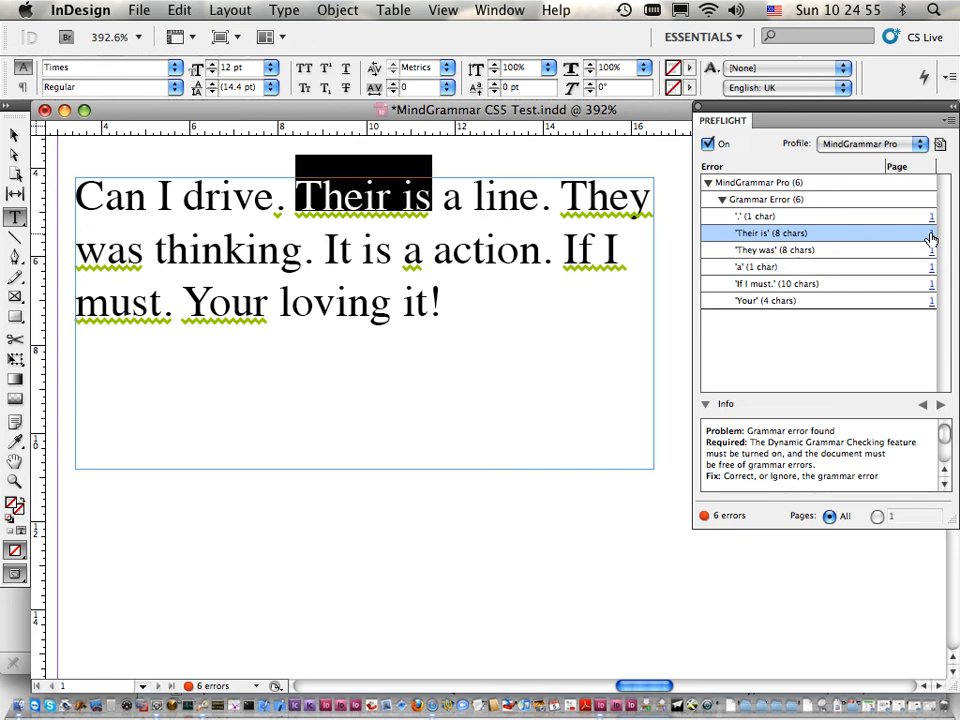
right_click(358, 194)
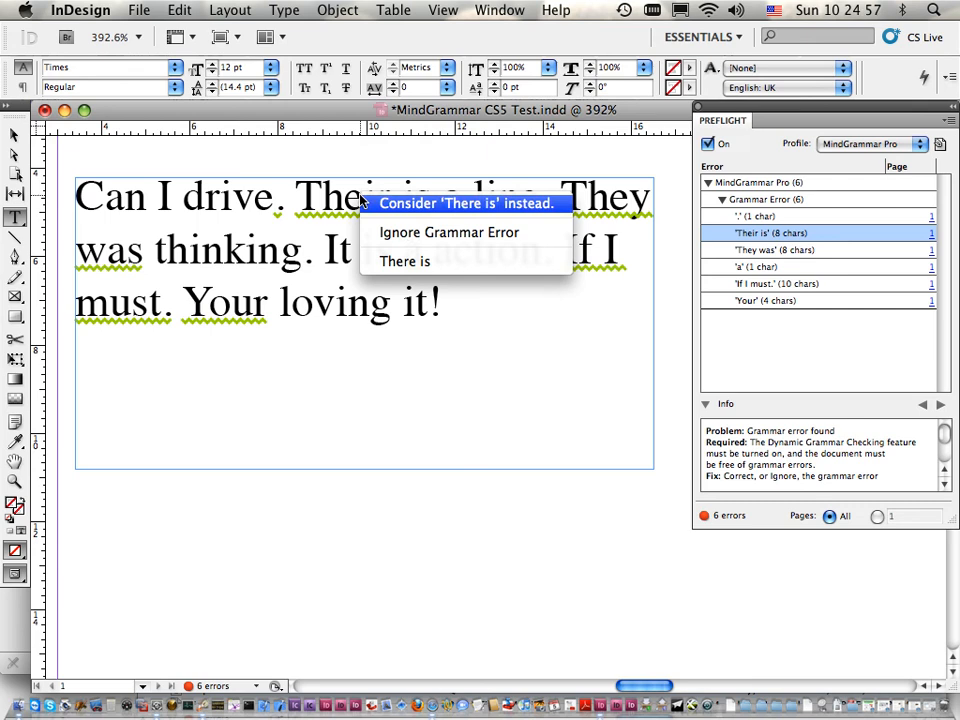
left_click(415, 268)
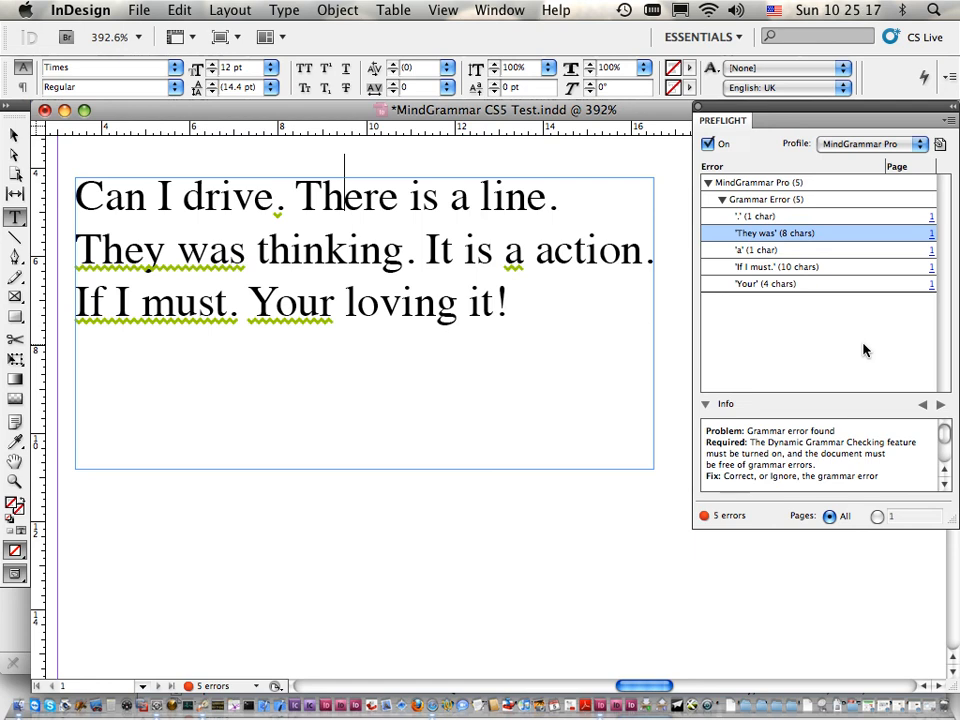
Step: Save the preflight report as a PDF named "Grammar Preflight Report.pdf" in the Giant Desk folder
left_click(948, 121)
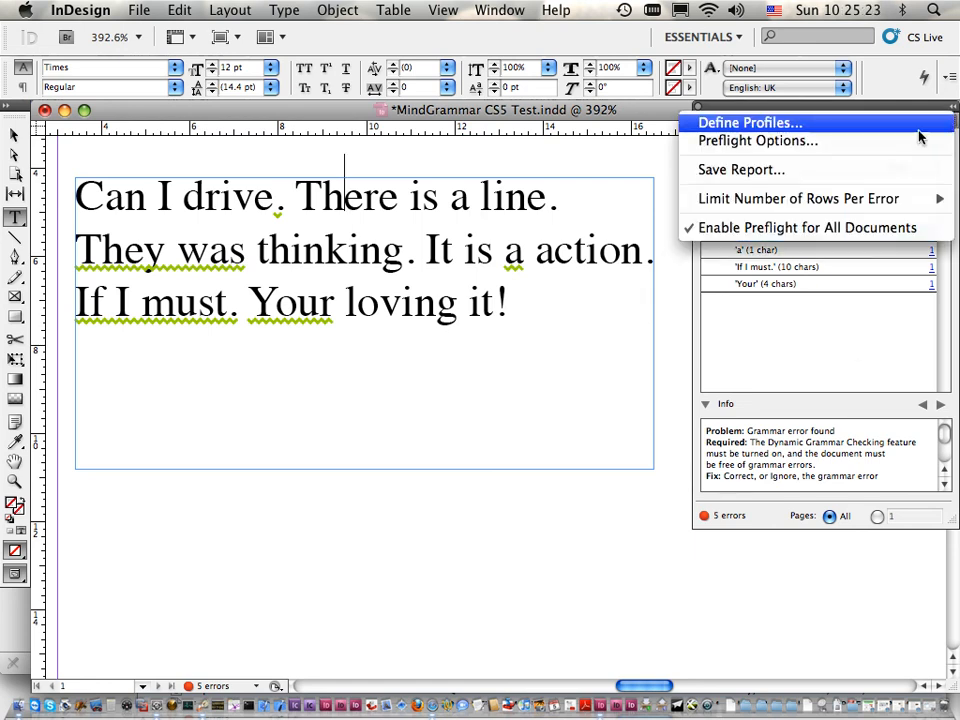
left_click(810, 170)
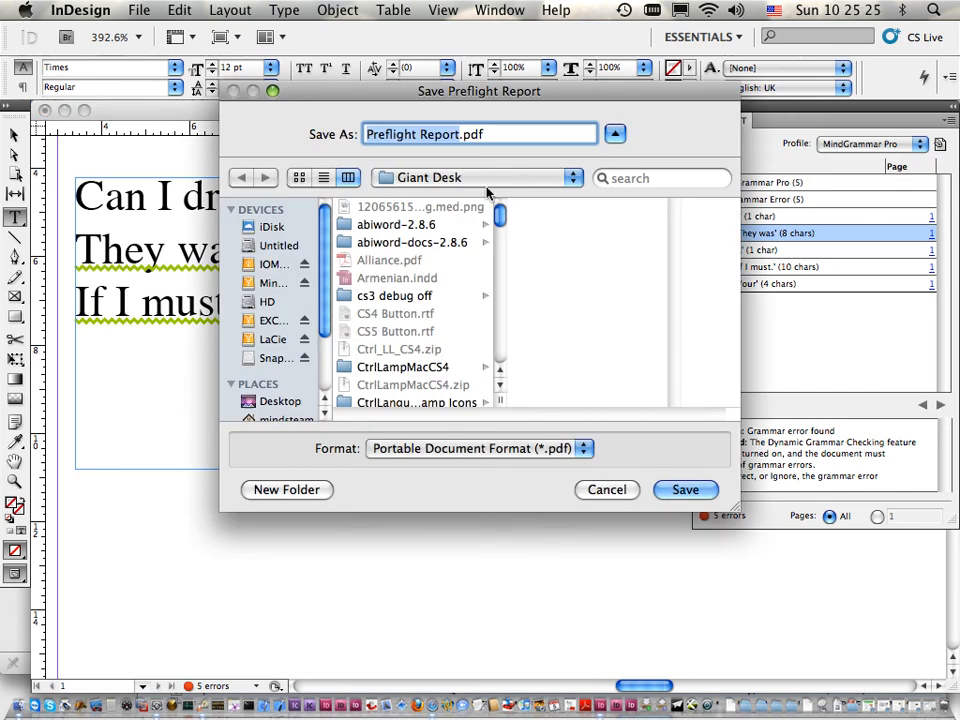
left_click(368, 136)
type("Grammar")
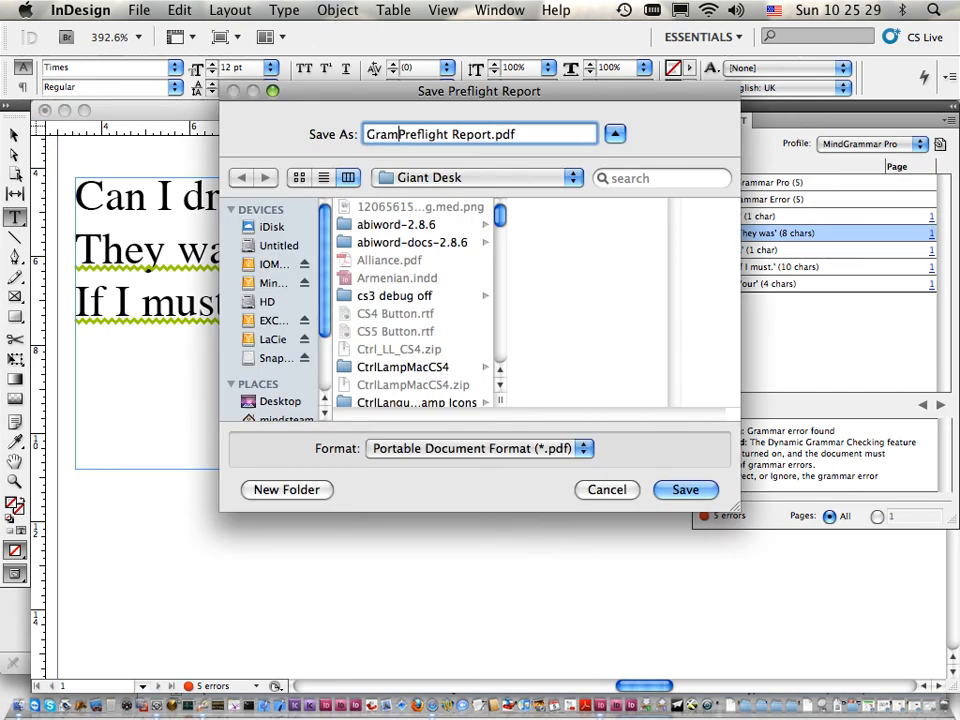
left_click(688, 494)
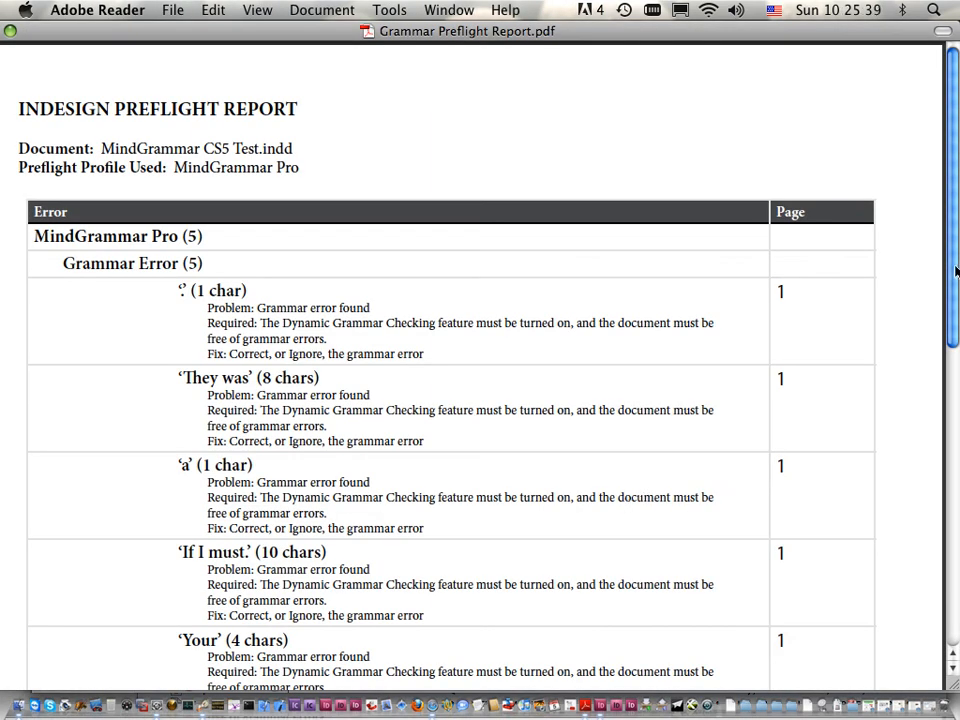
Step: Read through the grammar errors listed in the saved preflight report
scroll(150, 262, "down", 2)
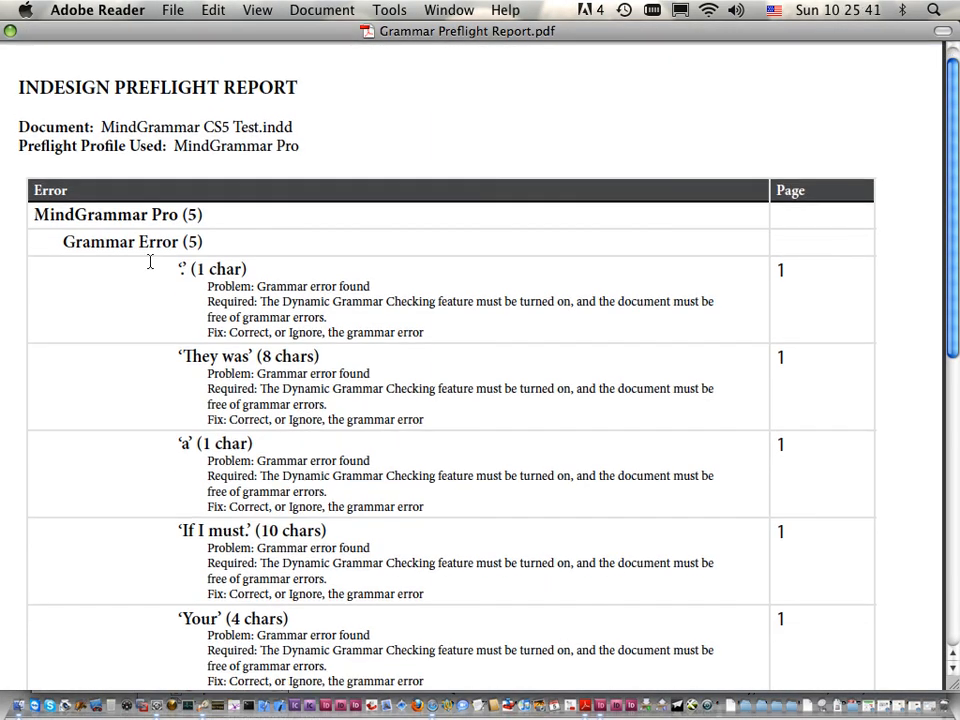
left_click_drag(147, 216, 209, 218)
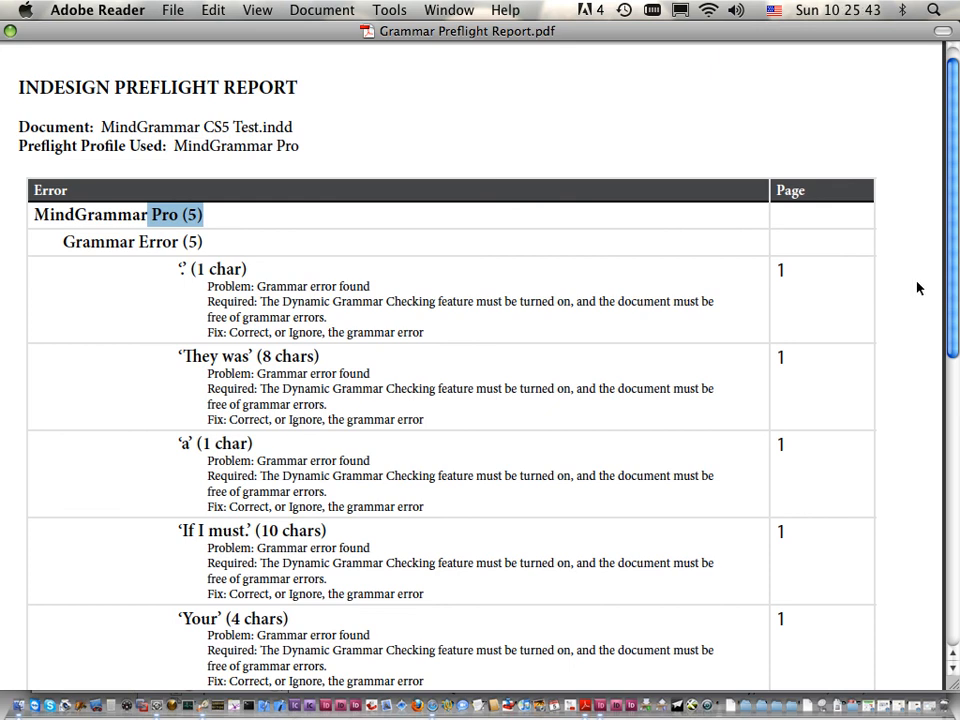
left_click_drag(957, 265, 953, 321)
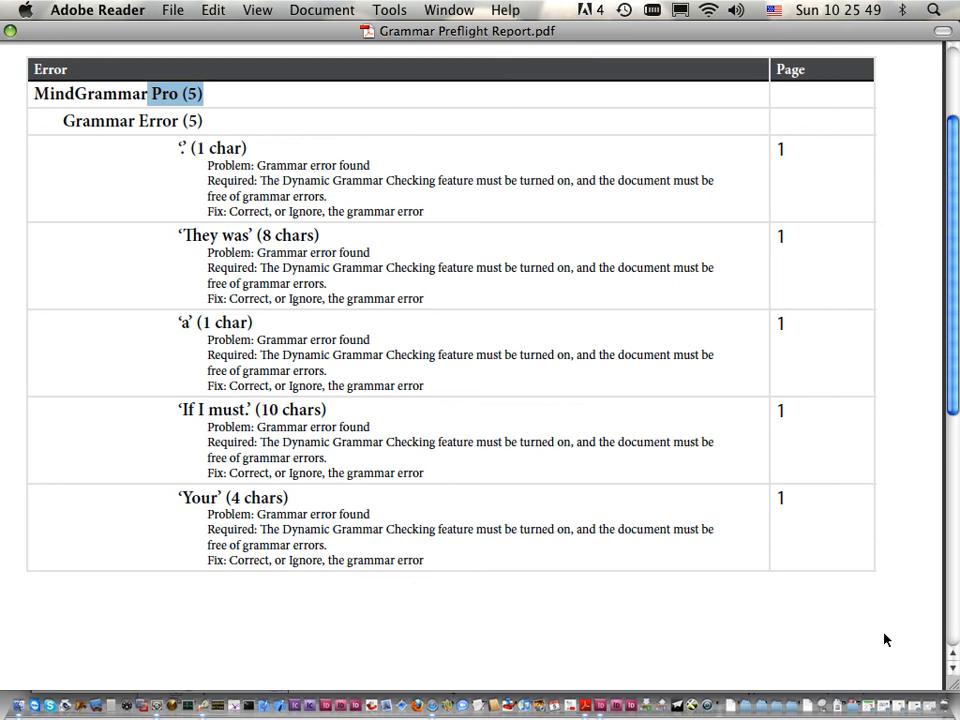
Step: Switch back to InDesign and replace the article "a" before "action" with the suggested "an"
left_click(600, 706)
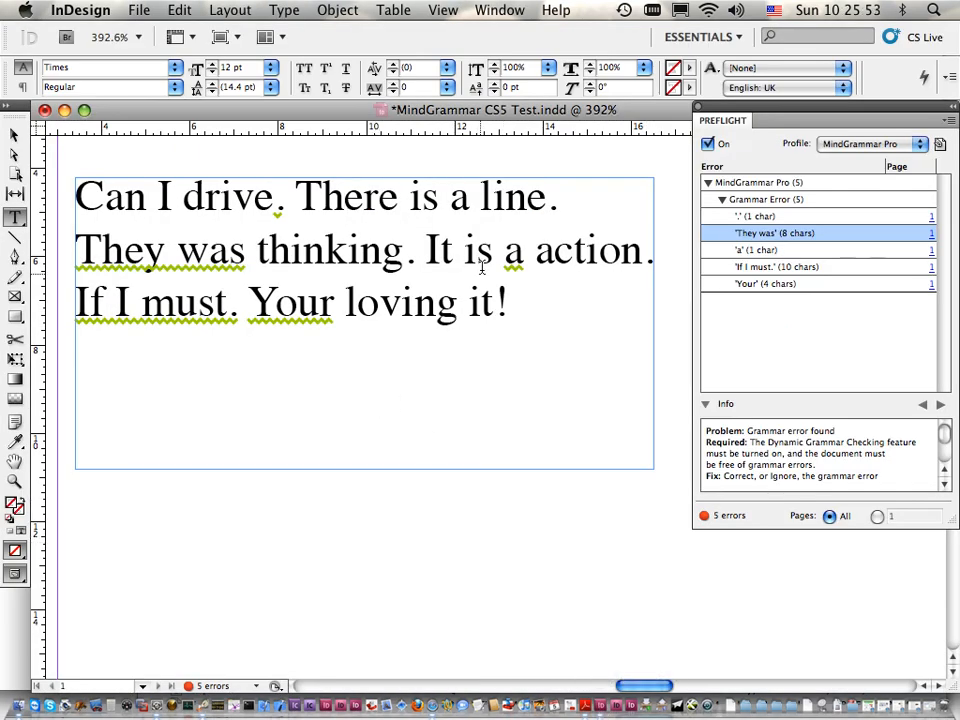
right_click(512, 252)
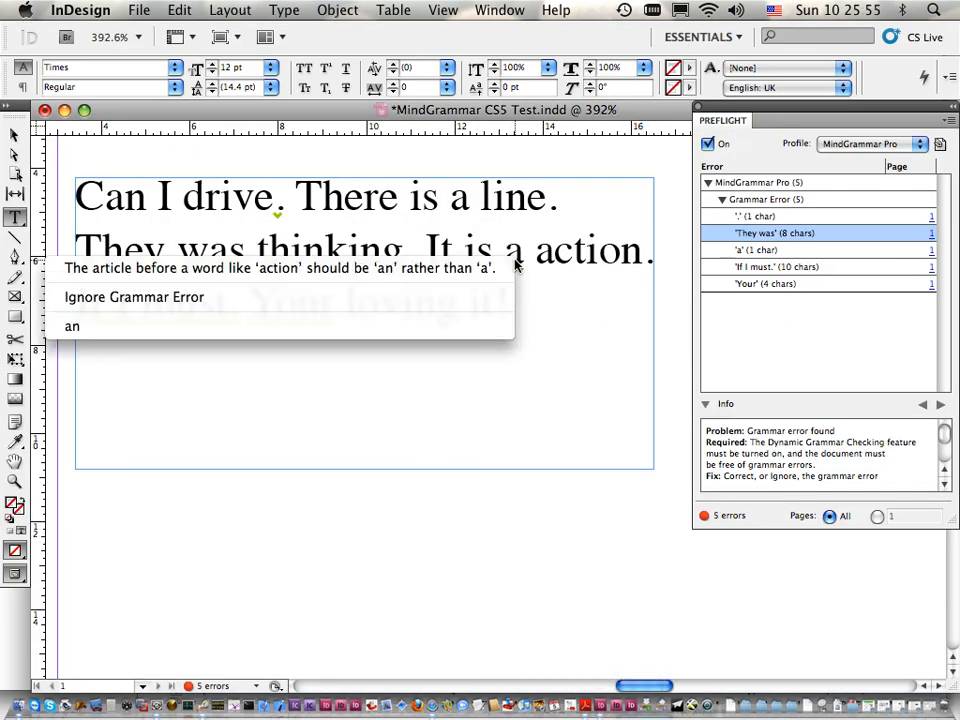
left_click(138, 327)
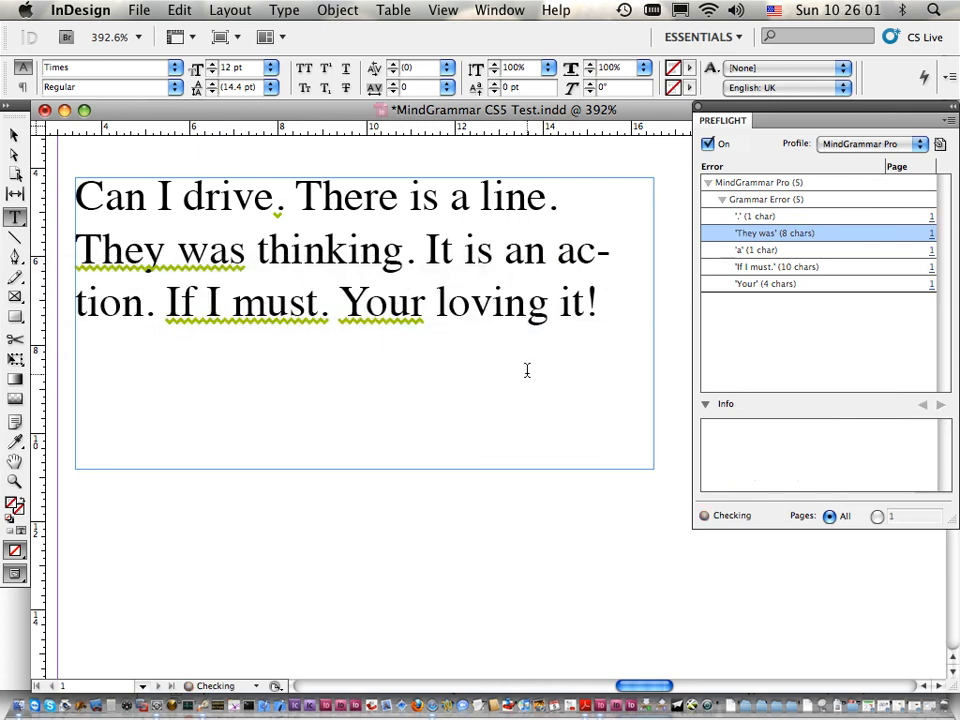